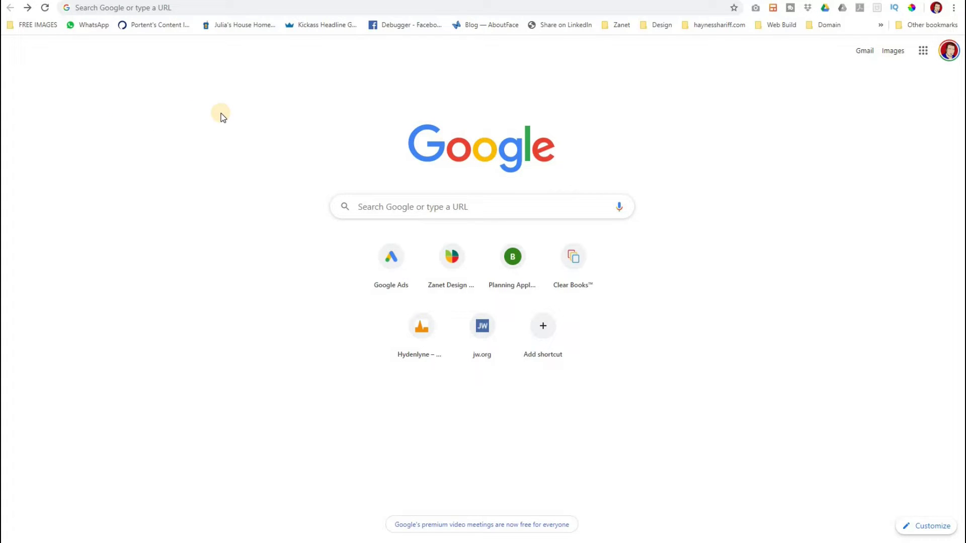
# - Search Google for "Hairy Harry Southbourne"
pyautogui.click(444, 205)
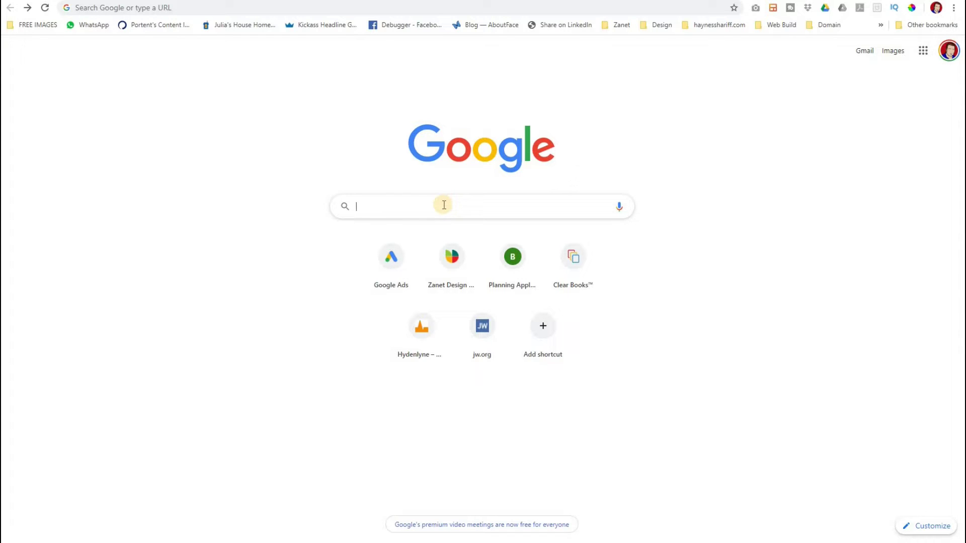
pyautogui.write('Hairy Harry Southbourne')
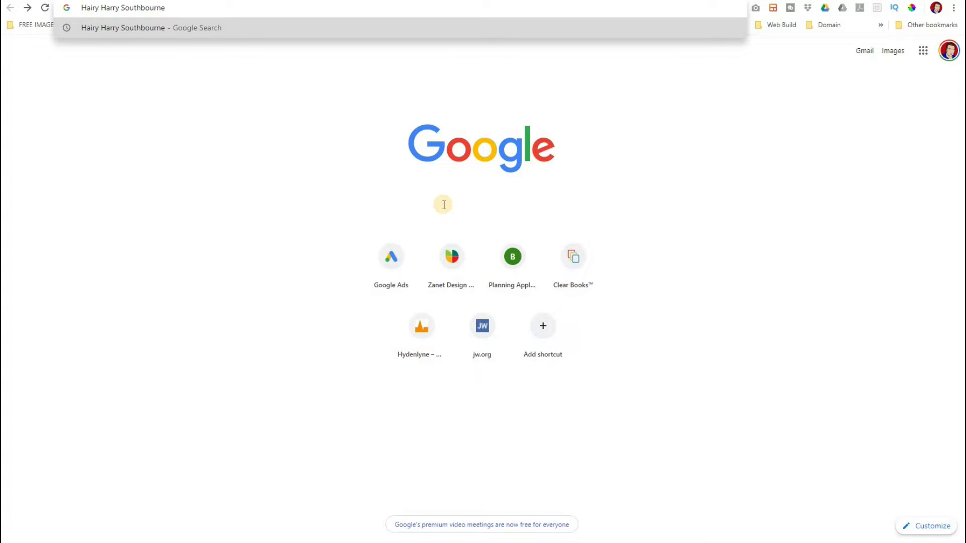
pyautogui.press('Return')
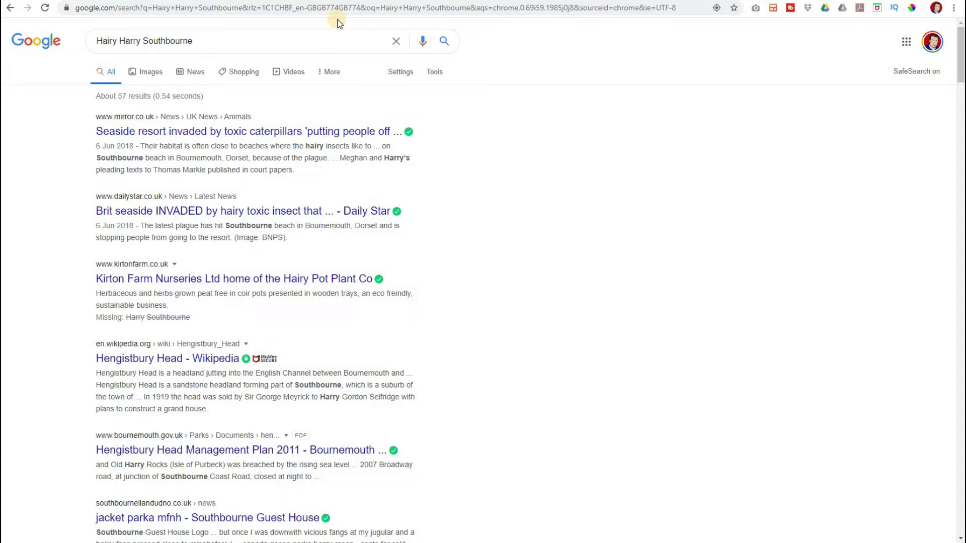
# - Find the Google My Business site through a Google search for "google my business/business" and sign in to it
pyautogui.click(346, 10)
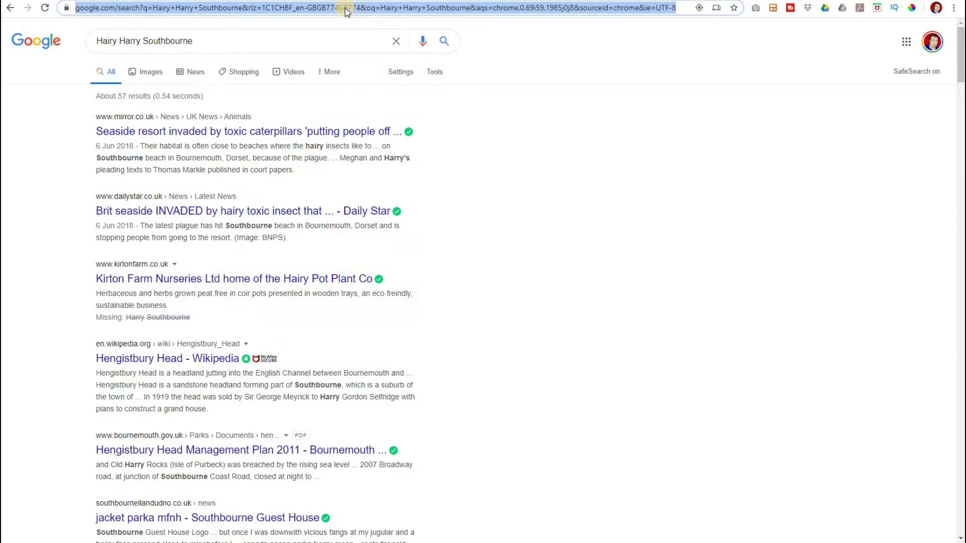
pyautogui.write('google ')
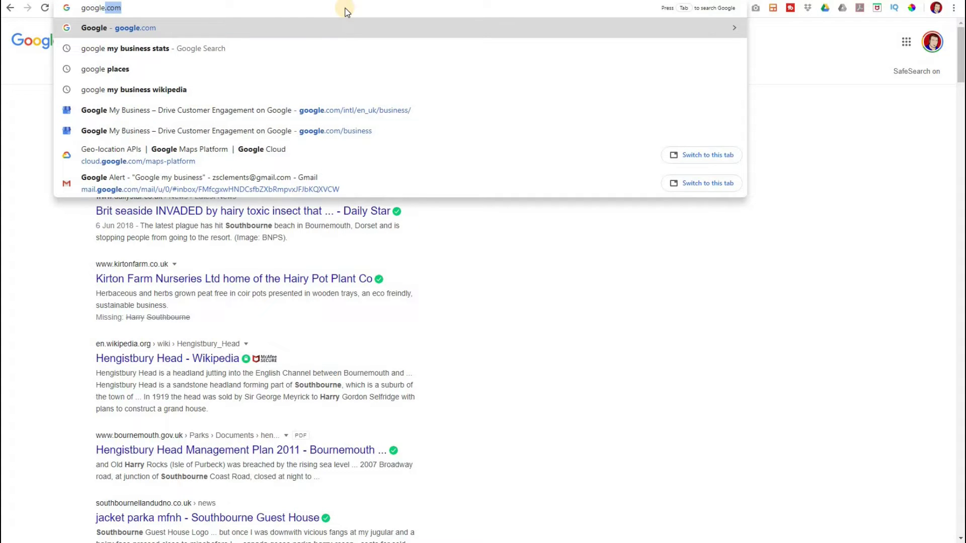
pyautogui.write('my business/b')
pyautogui.press('Return')
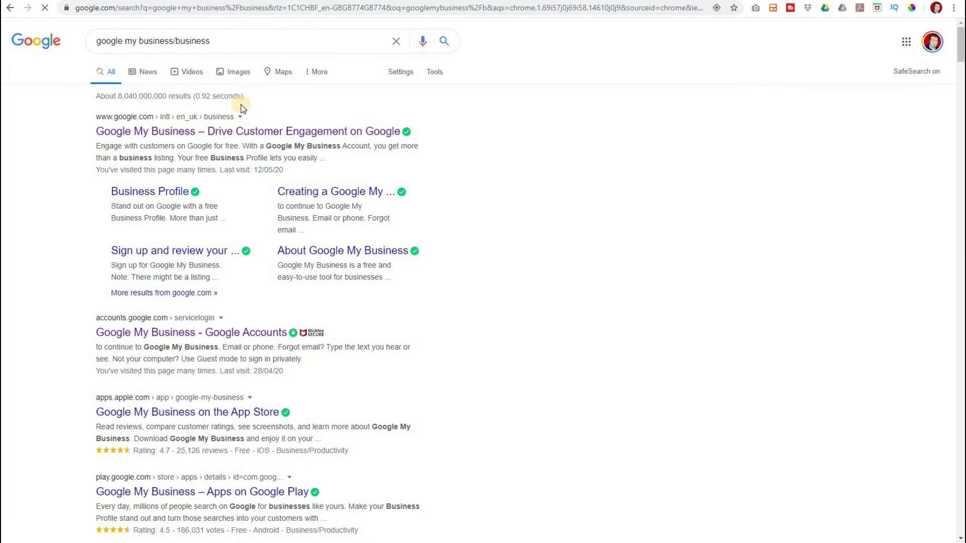
pyautogui.click(217, 134)
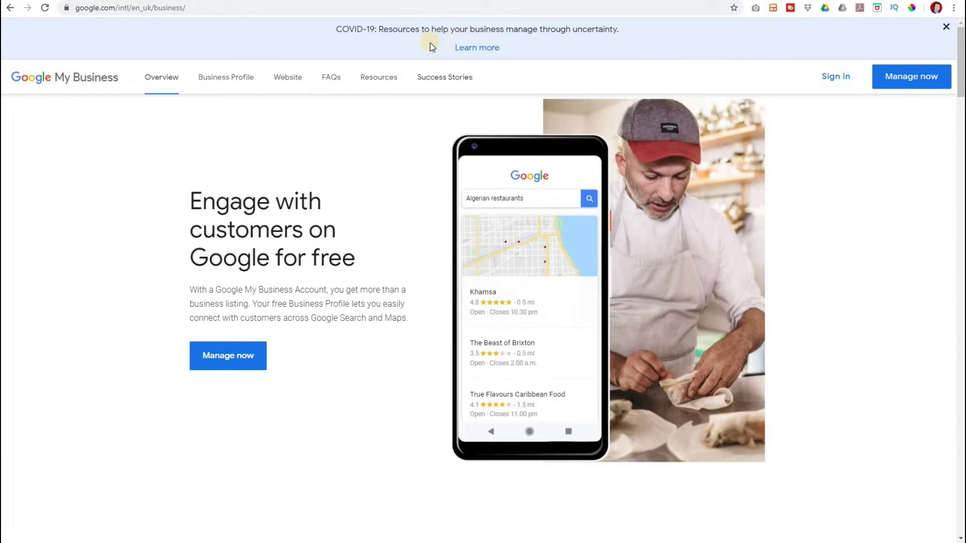
pyautogui.click(946, 27)
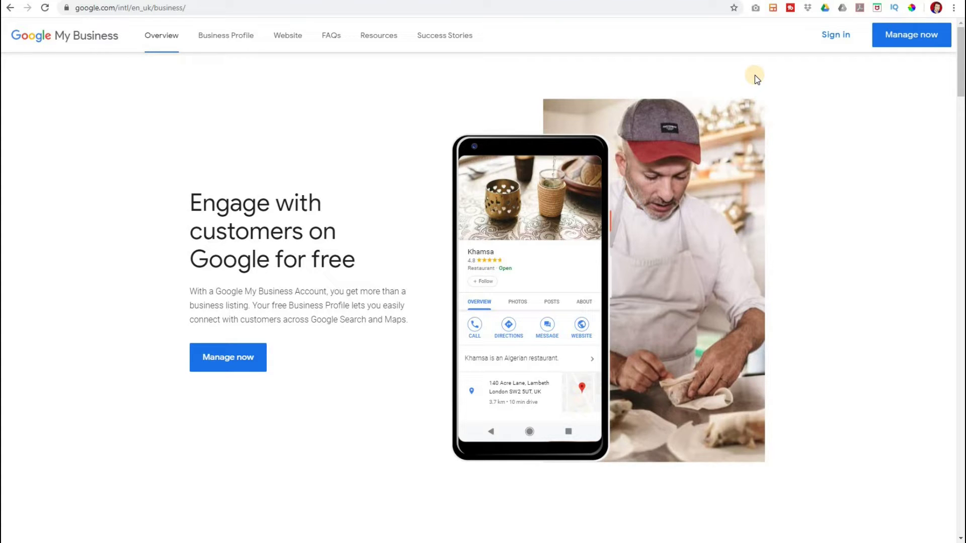
pyautogui.click(834, 38)
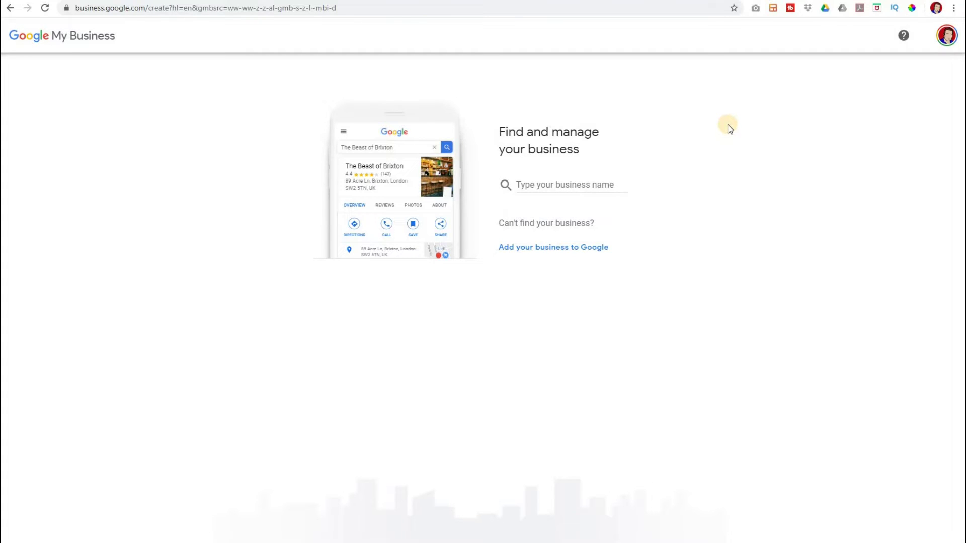
# - Create a new business listing with the business name "Hairy Harry" and continue to the category question
pyautogui.click(549, 184)
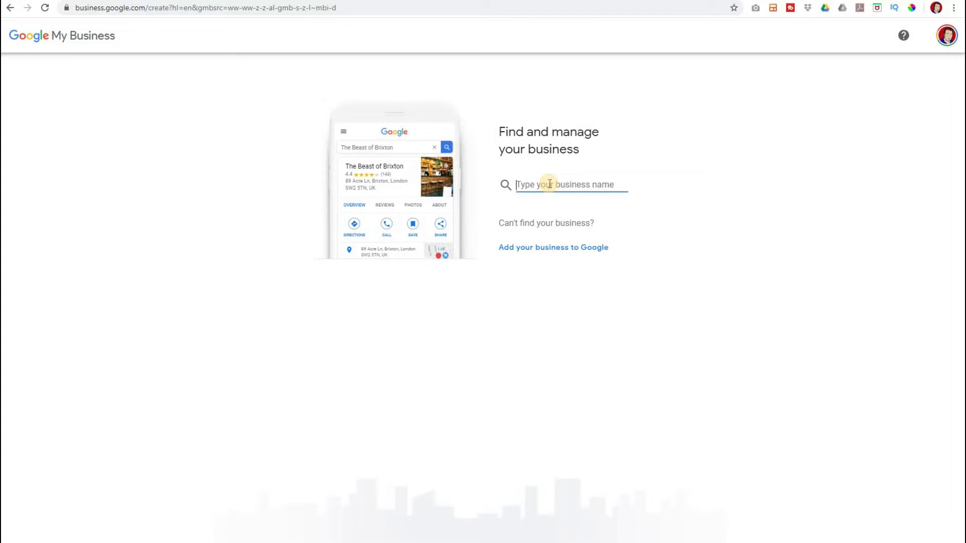
pyautogui.write('Hairy Harry Southbourne')
pyautogui.moveTo(563, 185); pyautogui.dragTo(659, 179)
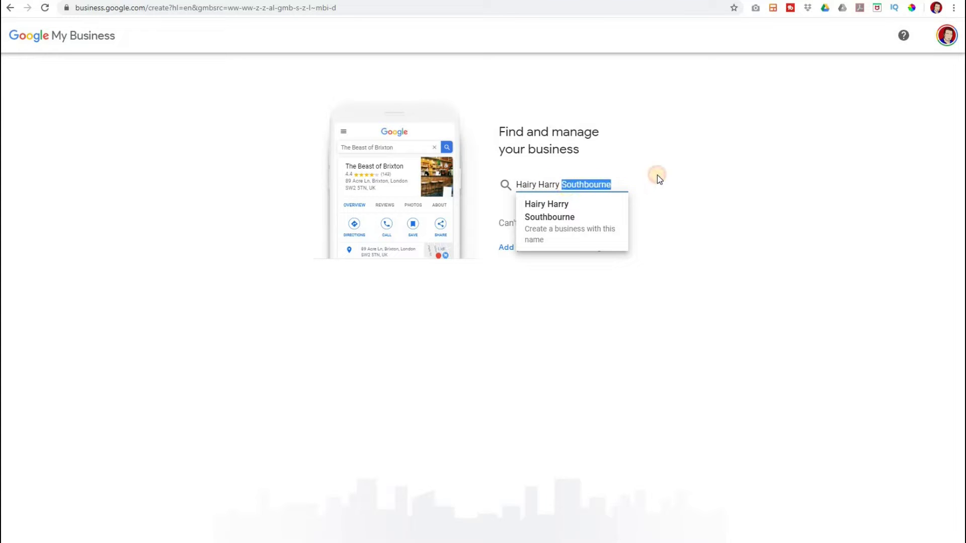
pyautogui.press('BackSpace')
pyautogui.press('BackSpace')
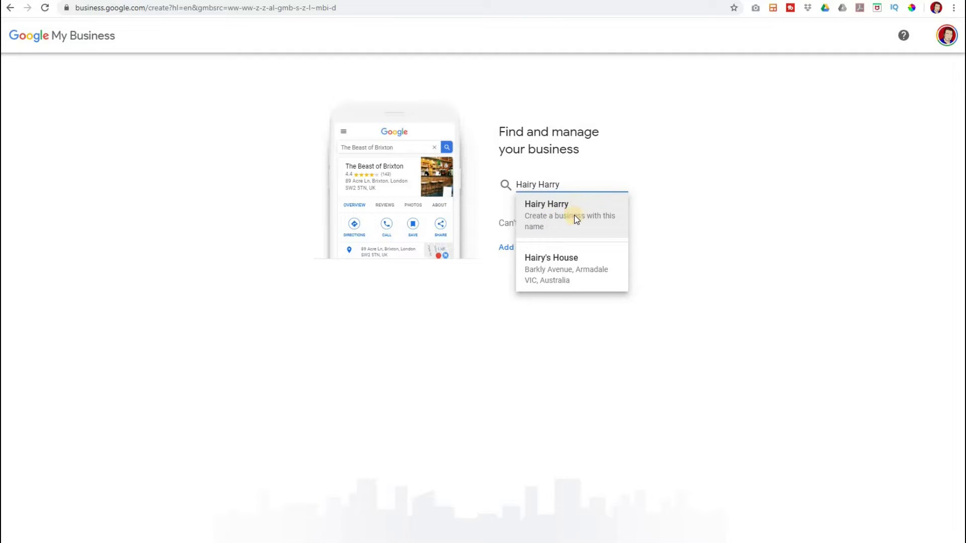
pyautogui.press('Return')
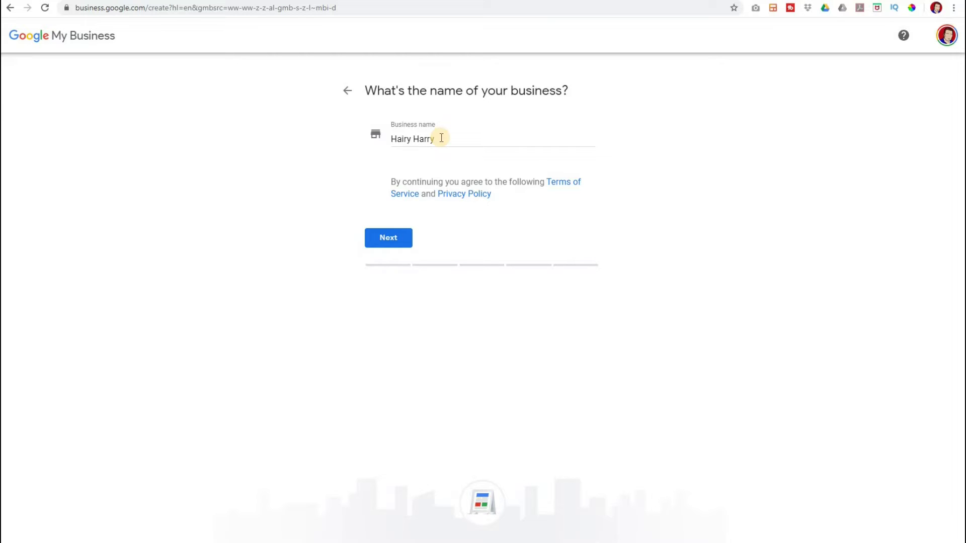
pyautogui.click(390, 240)
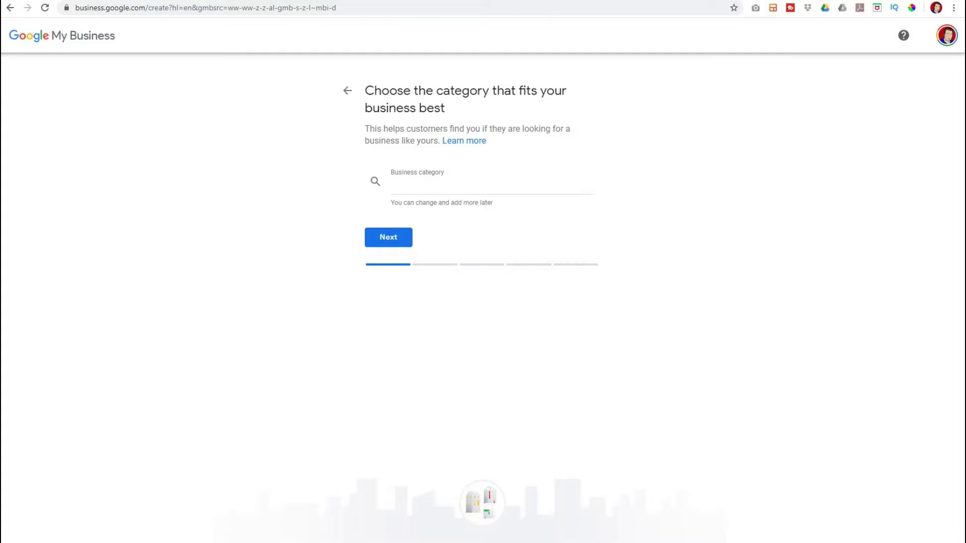
# - Set the business category to Mobile hairdresser and continue to the location question
pyautogui.click(413, 187)
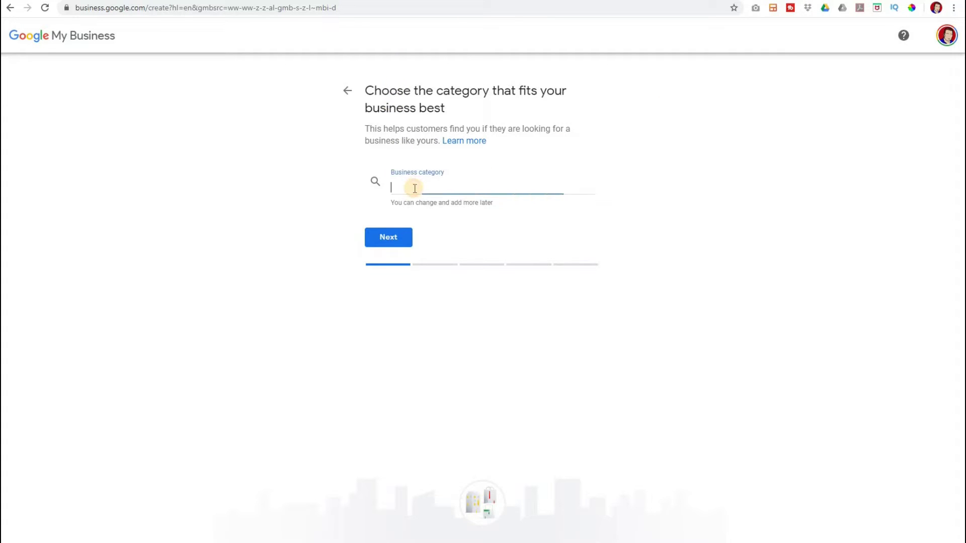
pyautogui.write('hai')
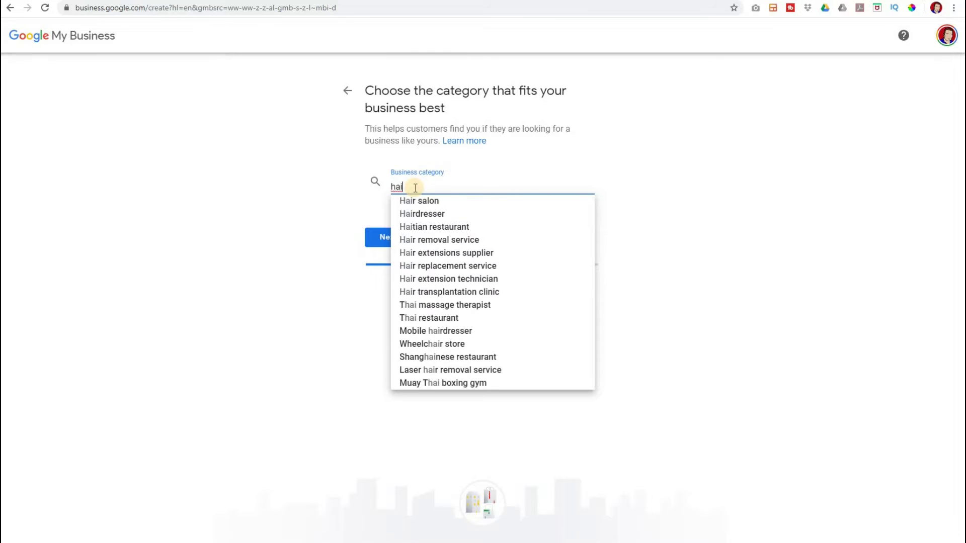
pyautogui.write('r')
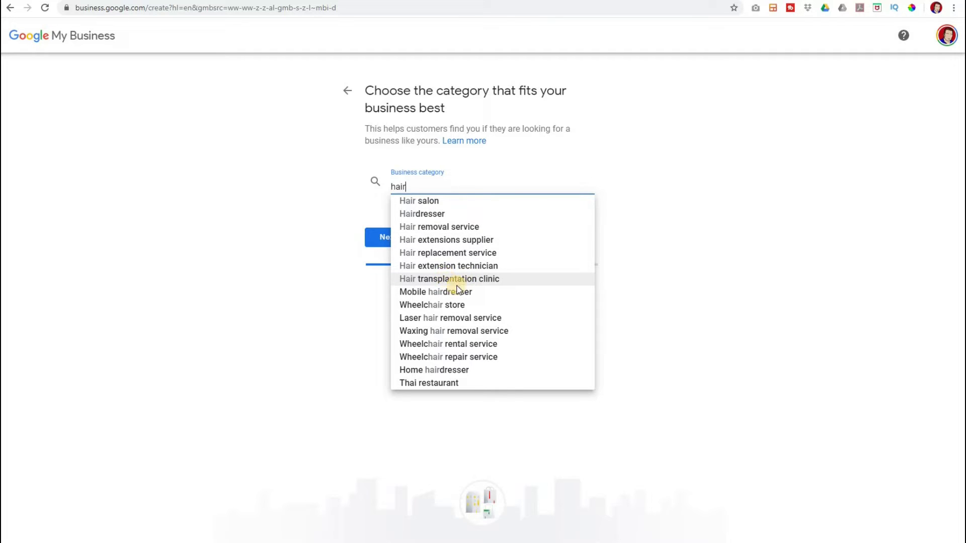
pyautogui.click(432, 294)
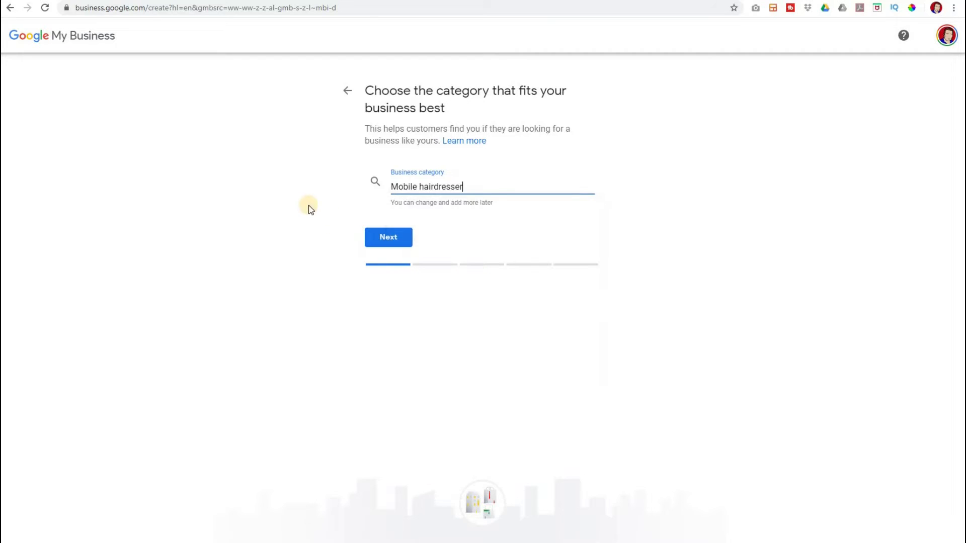
pyautogui.click(394, 241)
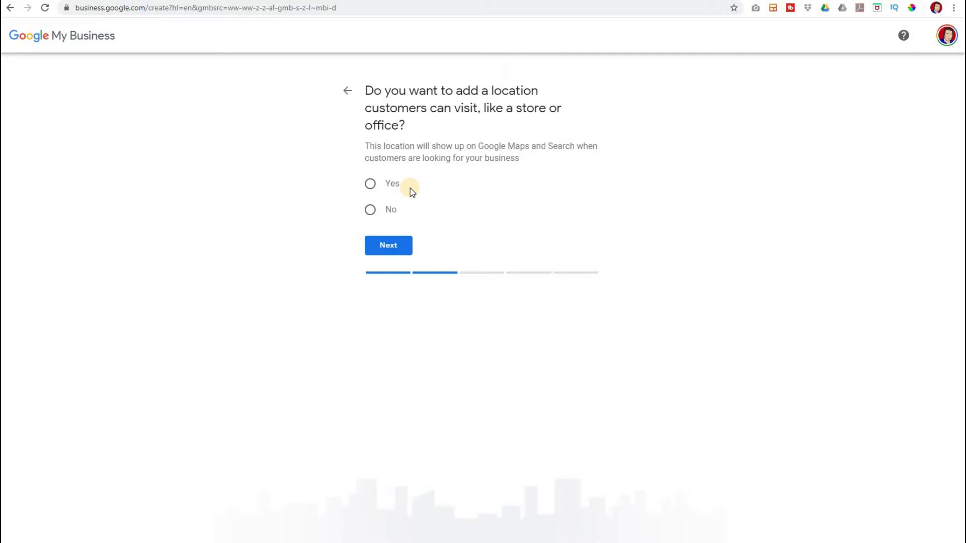
# - Decline adding a location customers can visit and set the service area to Bournemouth, Christchurch and Poole, UK
pyautogui.click(371, 210)
pyautogui.click(388, 244)
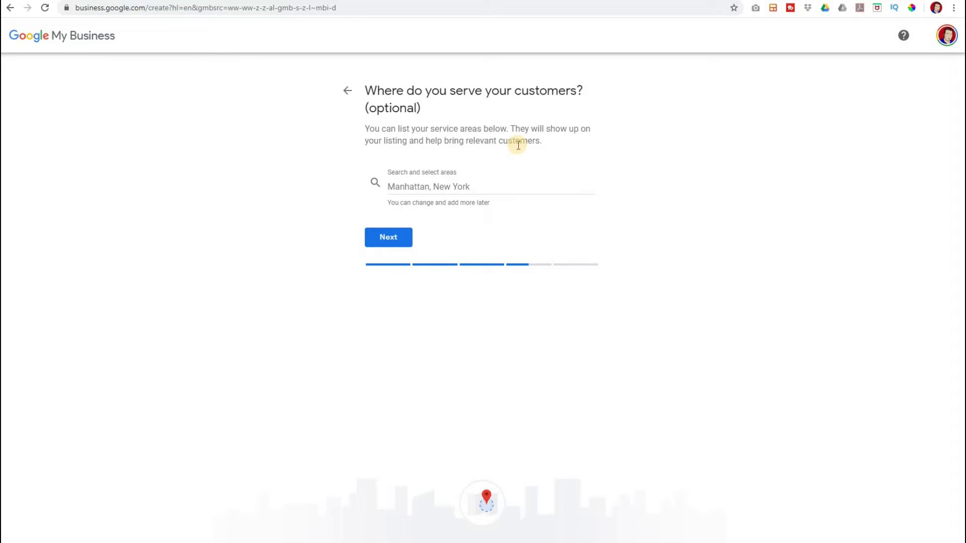
pyautogui.click(489, 185)
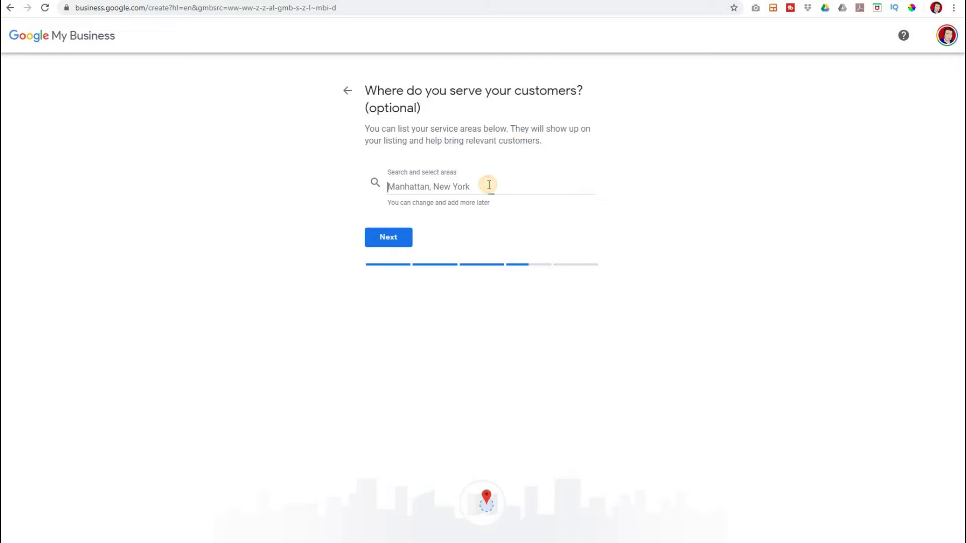
pyautogui.write('b')
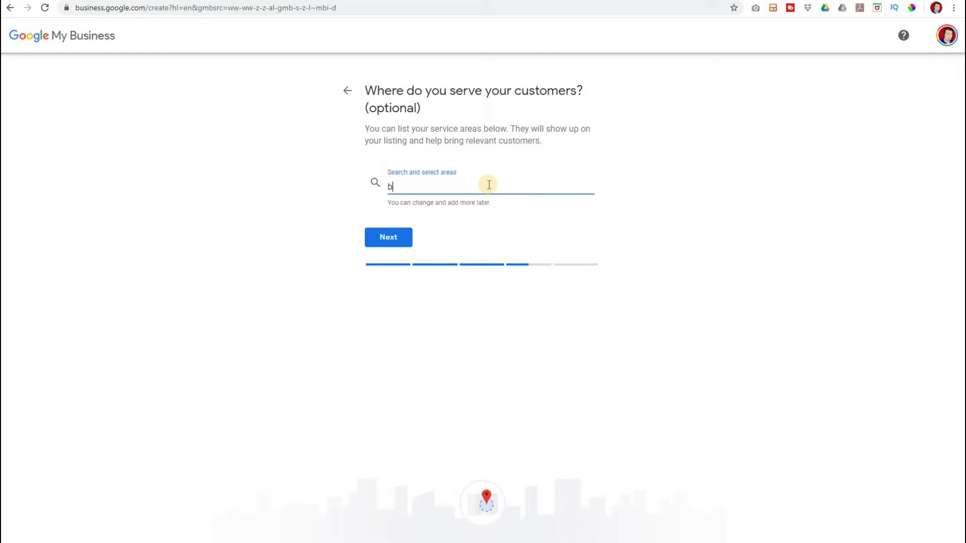
pyautogui.write('ournemouth')
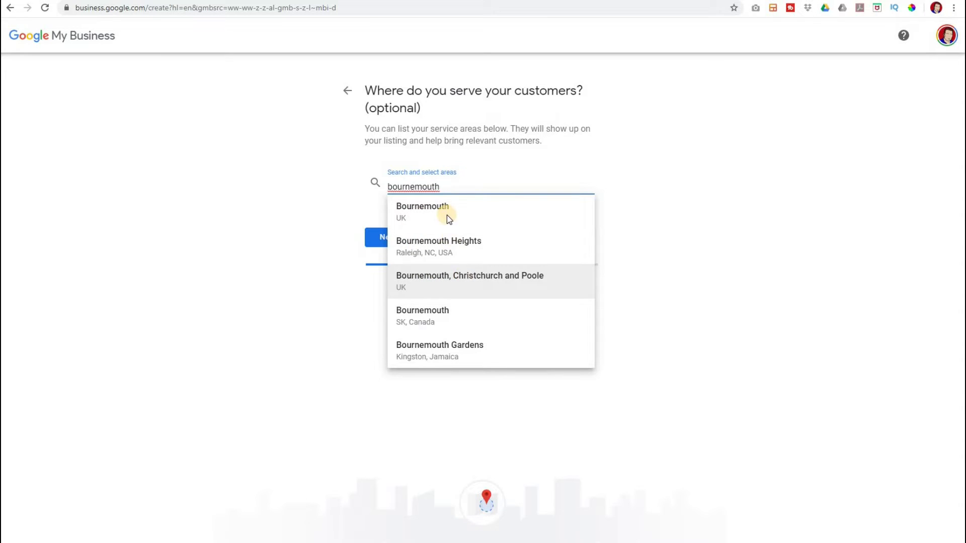
pyautogui.click(535, 280)
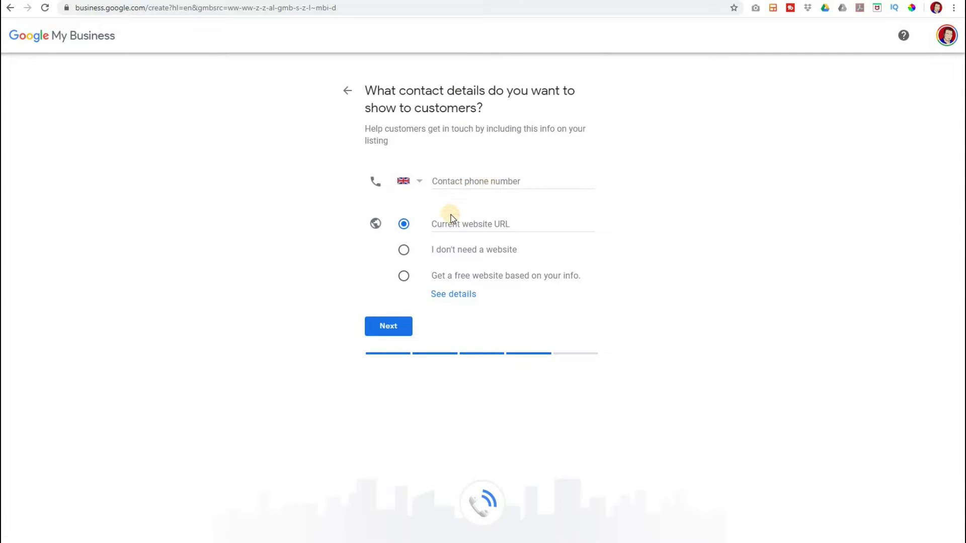
# - Choose "I don't need a website", fill in the business's contact phone number and submit the contact details
pyautogui.click(404, 250)
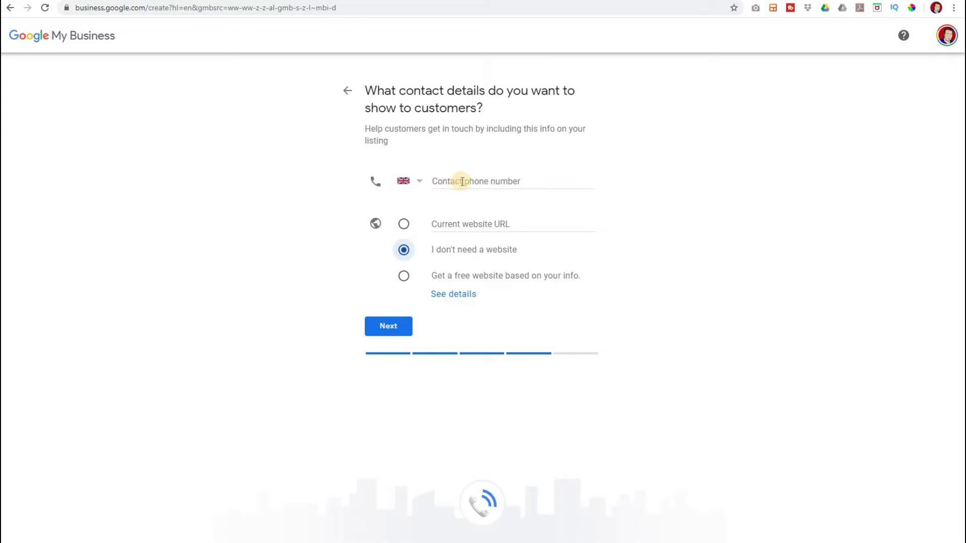
pyautogui.click(395, 328)
pyautogui.click(396, 328)
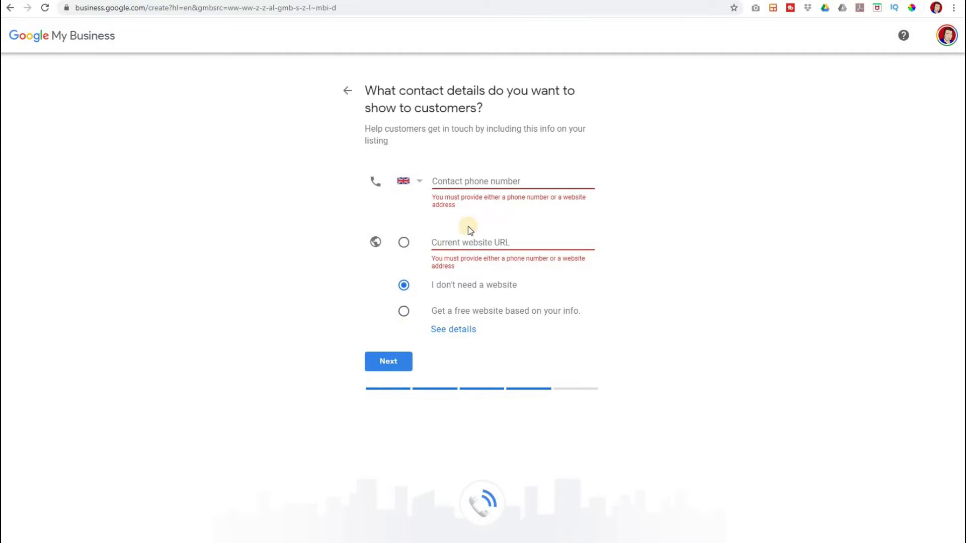
pyautogui.click(535, 182)
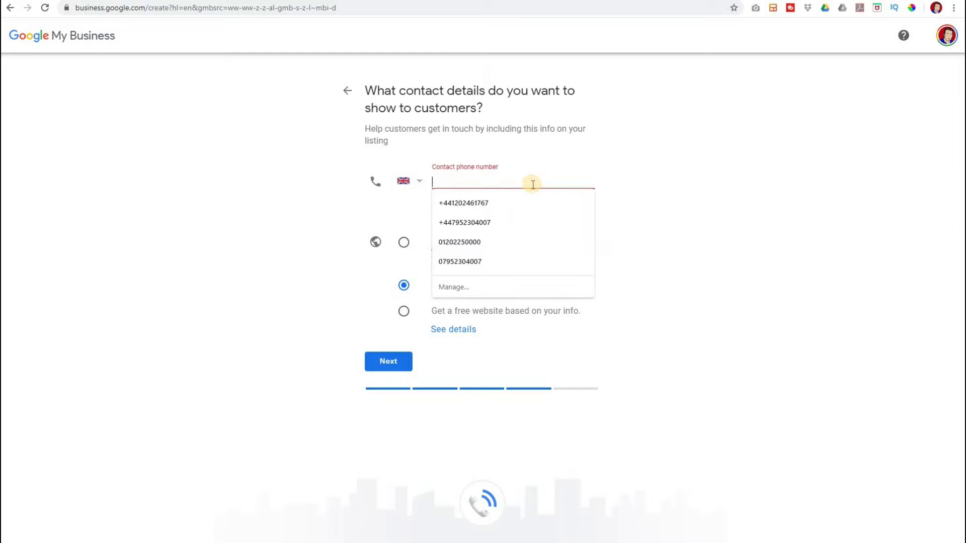
pyautogui.click(488, 242)
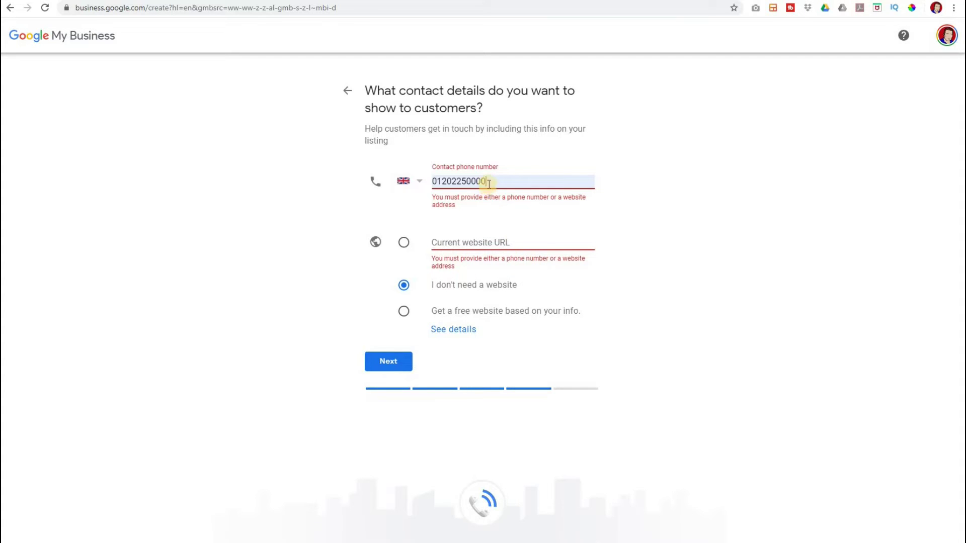
pyautogui.press('Return')
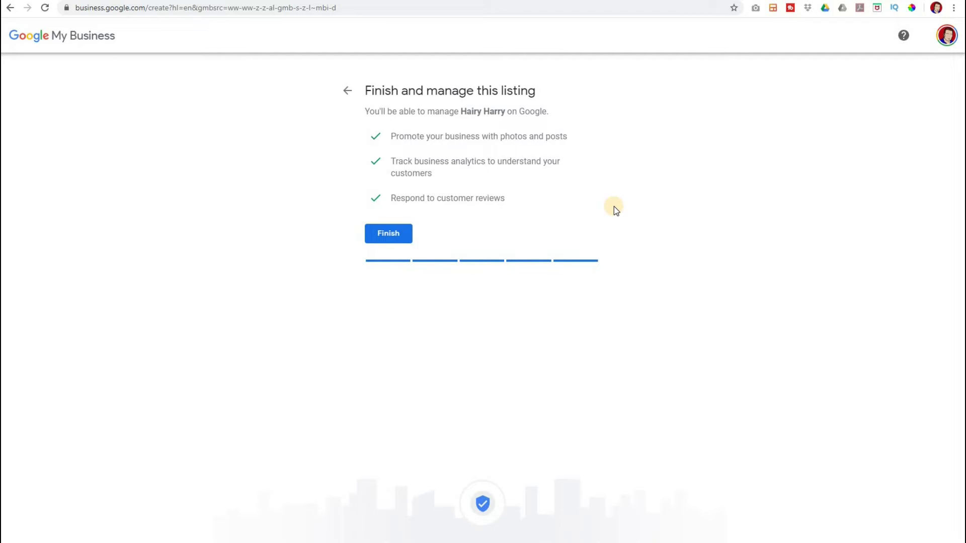
# - Finish the Hairy Harry listing and postpone the mailing address verification
pyautogui.click(394, 234)
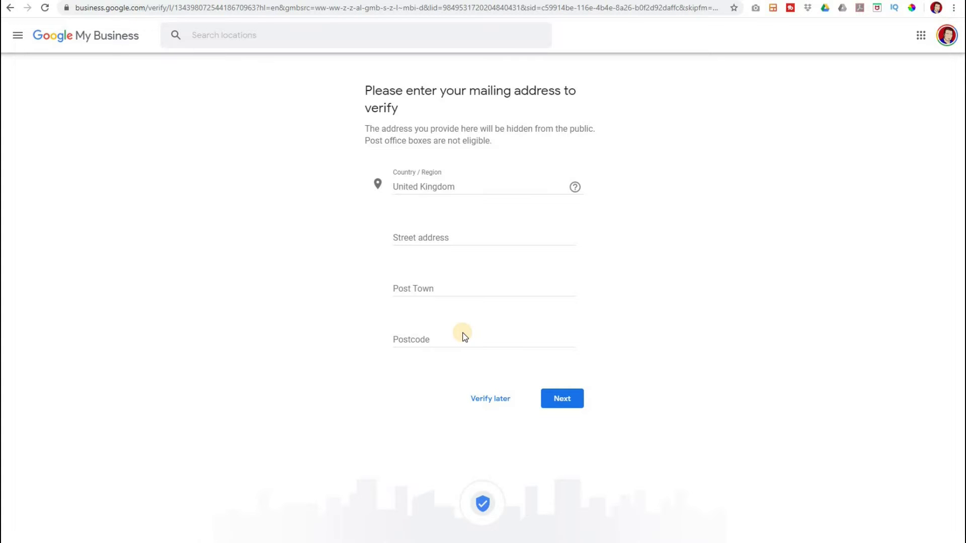
pyautogui.click(502, 401)
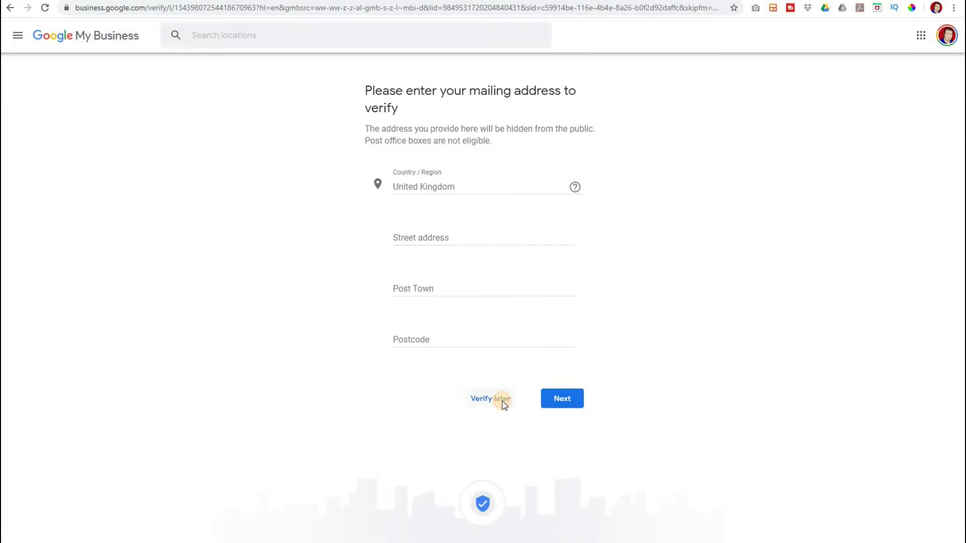